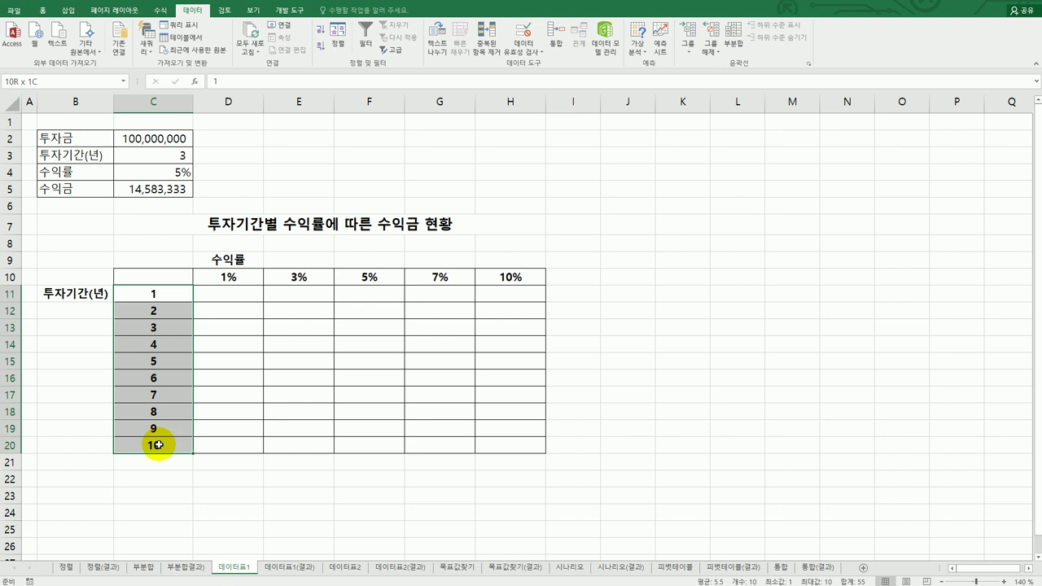
# Examine the return-rate and investment-period ranges in the 데이터표1 sheet and the interest-rate column in the 데이터표2 sheet
pyautogui.moveTo(216, 294); pyautogui.dragTo(503, 448)
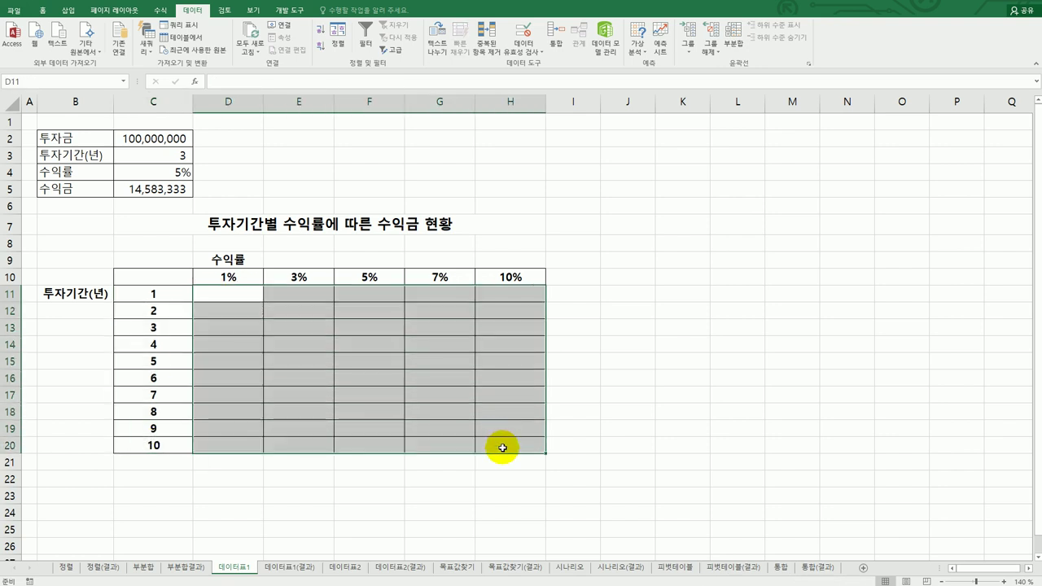
pyautogui.click(176, 280)
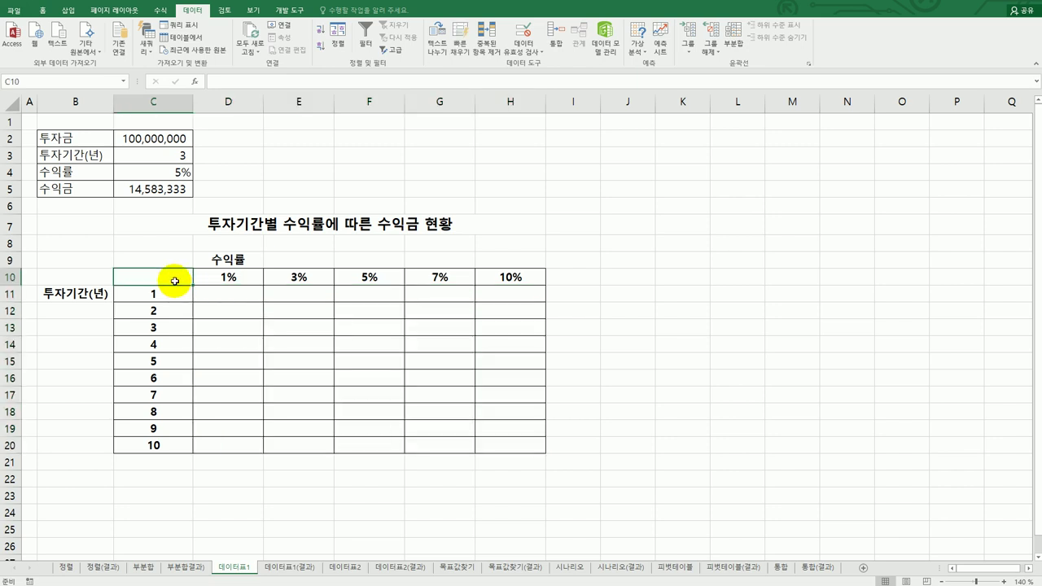
pyautogui.moveTo(228, 277); pyautogui.dragTo(497, 277)
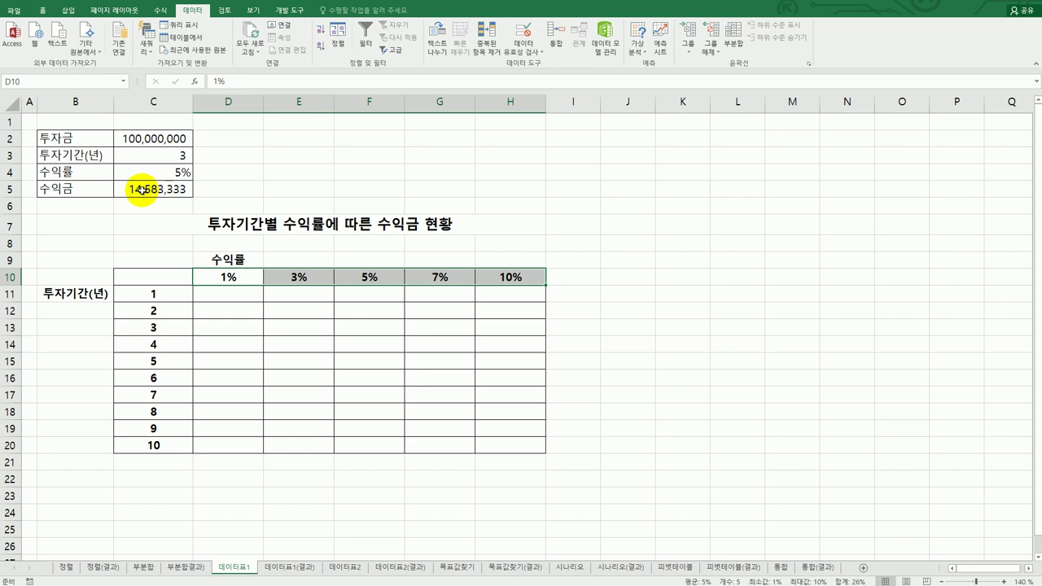
pyautogui.moveTo(145, 293); pyautogui.dragTo(146, 443)
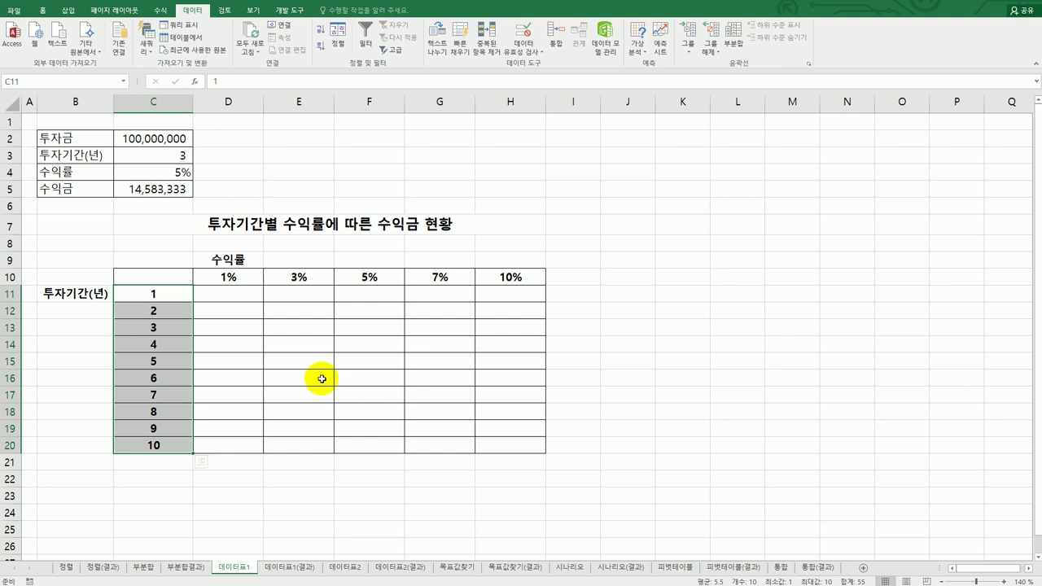
pyautogui.moveTo(240, 278); pyautogui.dragTo(480, 277)
pyautogui.moveTo(172, 303); pyautogui.dragTo(174, 445)
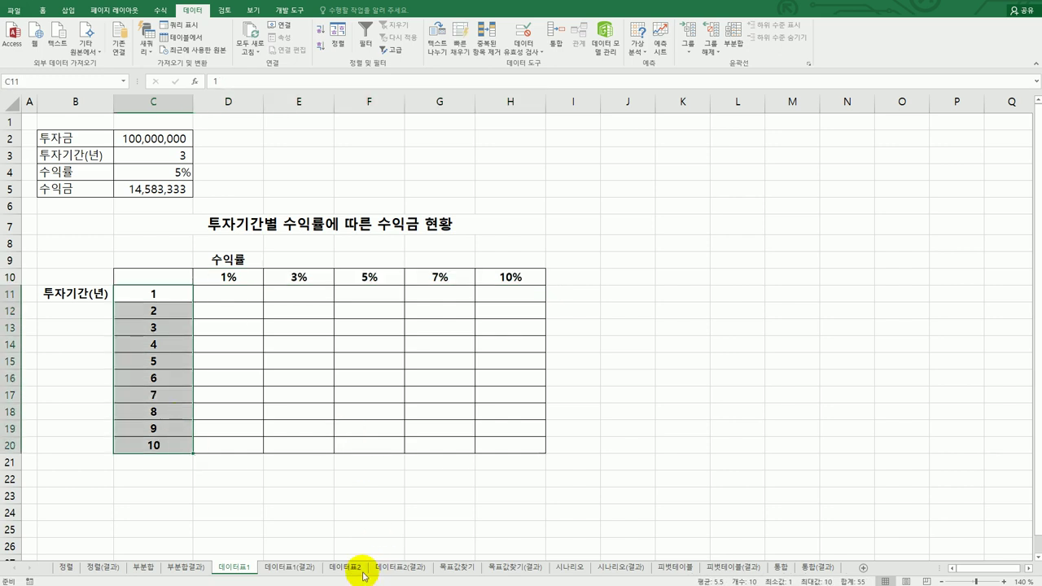
pyautogui.click(345, 567)
pyautogui.moveTo(302, 207); pyautogui.dragTo(318, 308)
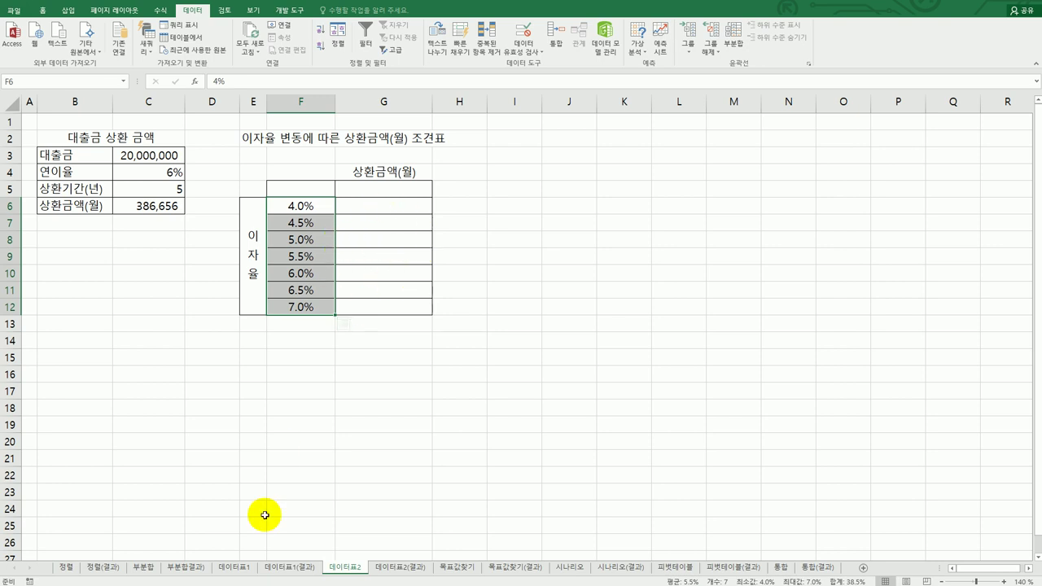
pyautogui.click(234, 567)
pyautogui.click(624, 462)
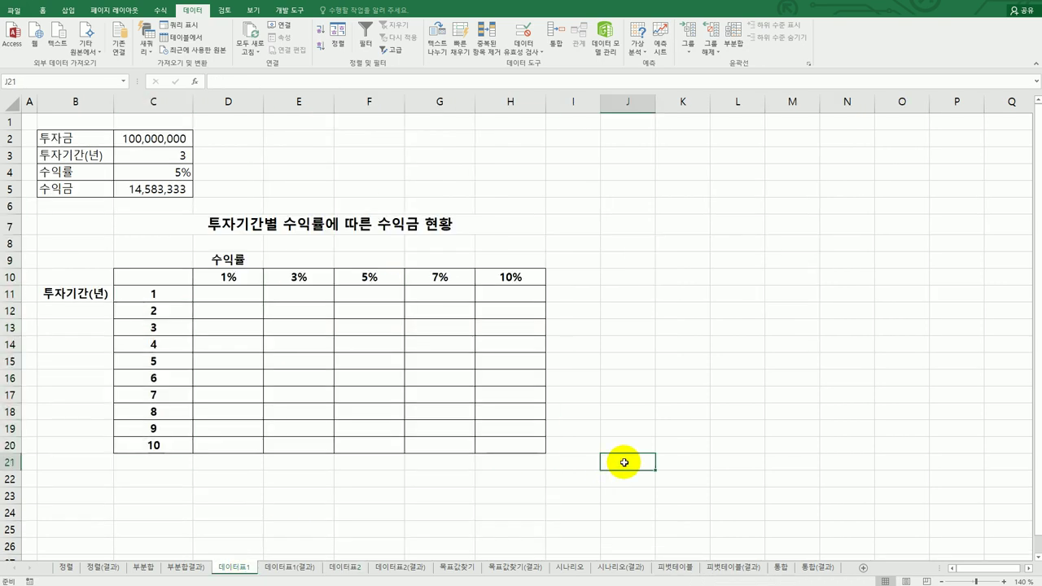
pyautogui.moveTo(232, 276); pyautogui.dragTo(497, 277)
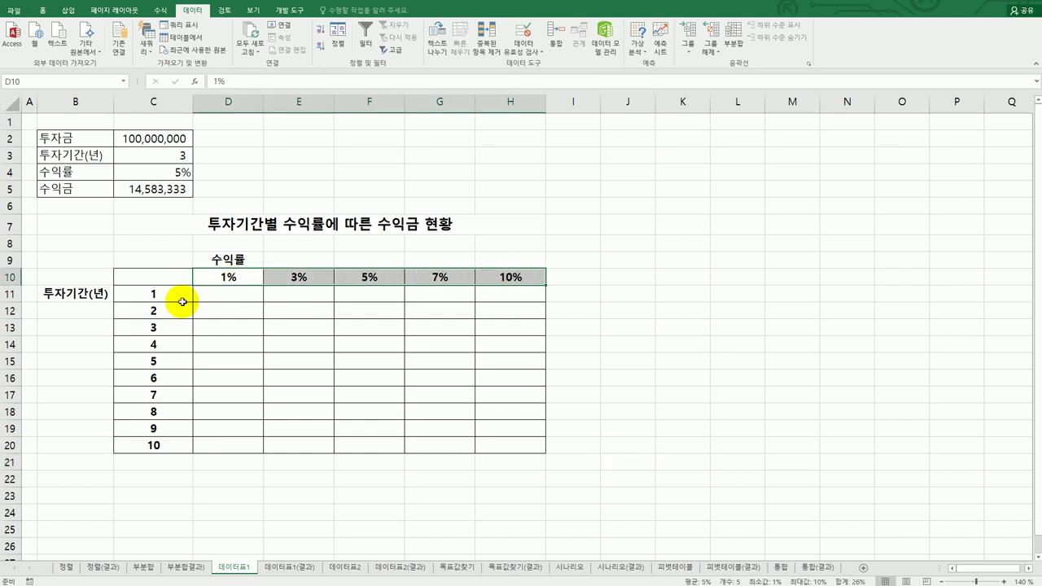
# Try linking the table's corner cell C10 to the profit amount with =C5, and clear the cell
pyautogui.click(155, 276)
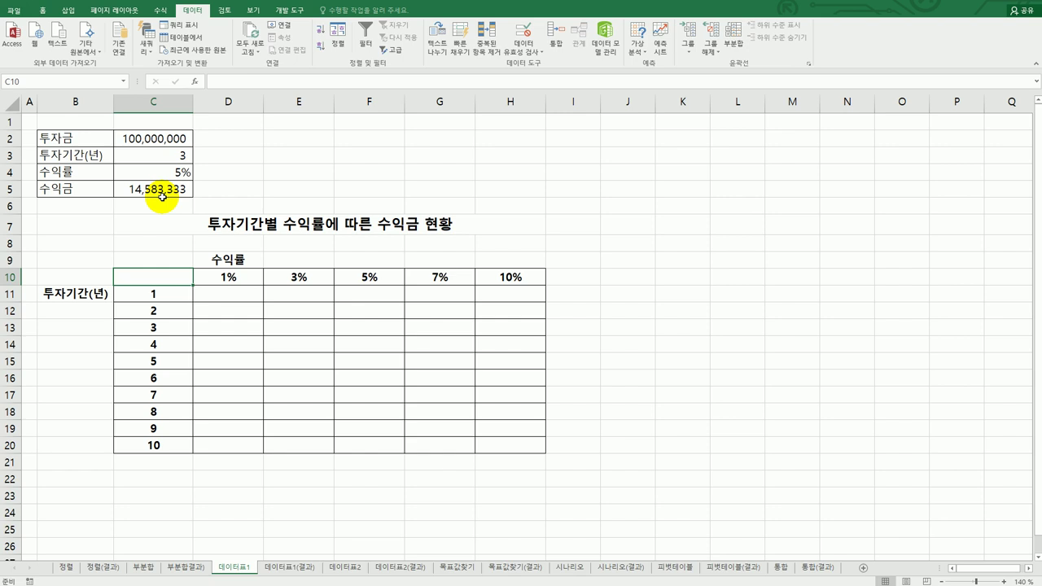
pyautogui.write('=')
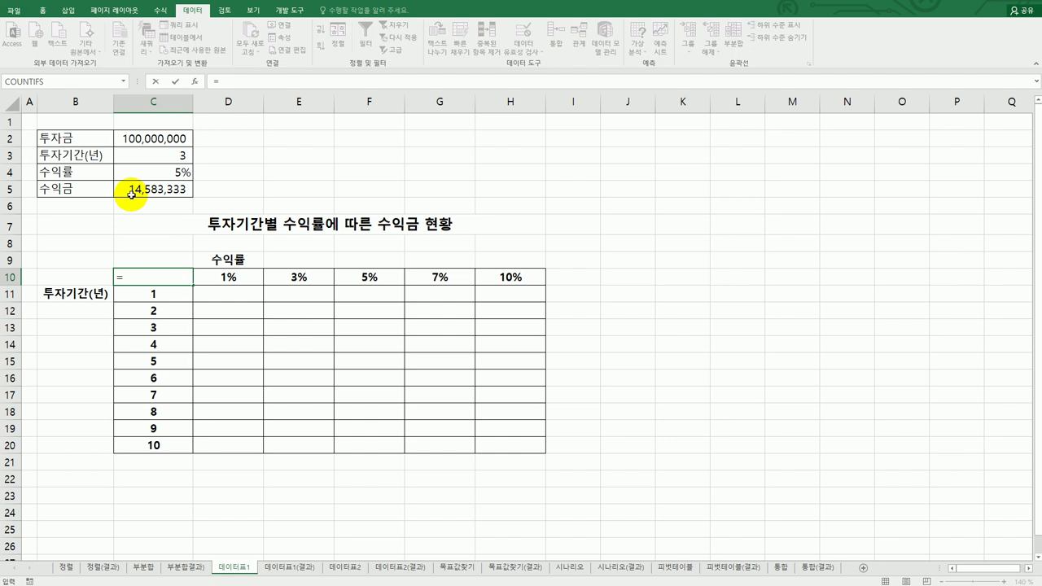
pyautogui.click(132, 191)
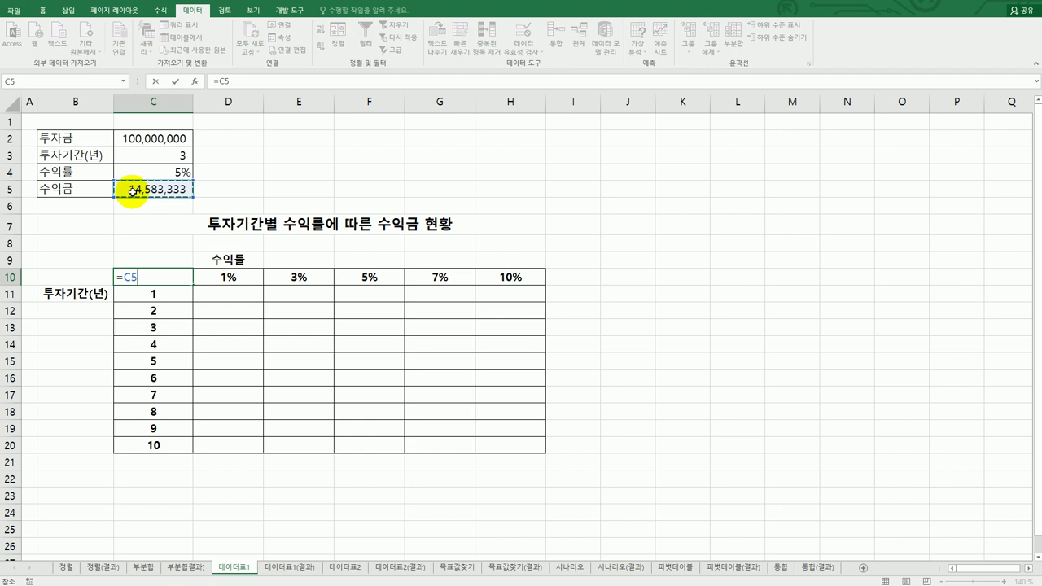
pyautogui.press('Return')
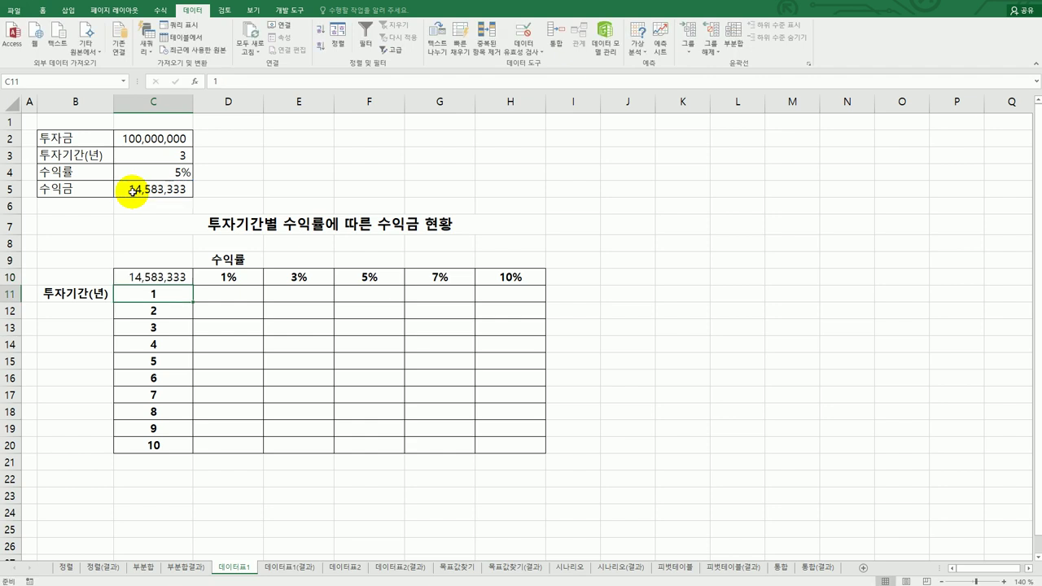
pyautogui.click(165, 275)
pyautogui.press('Delete')
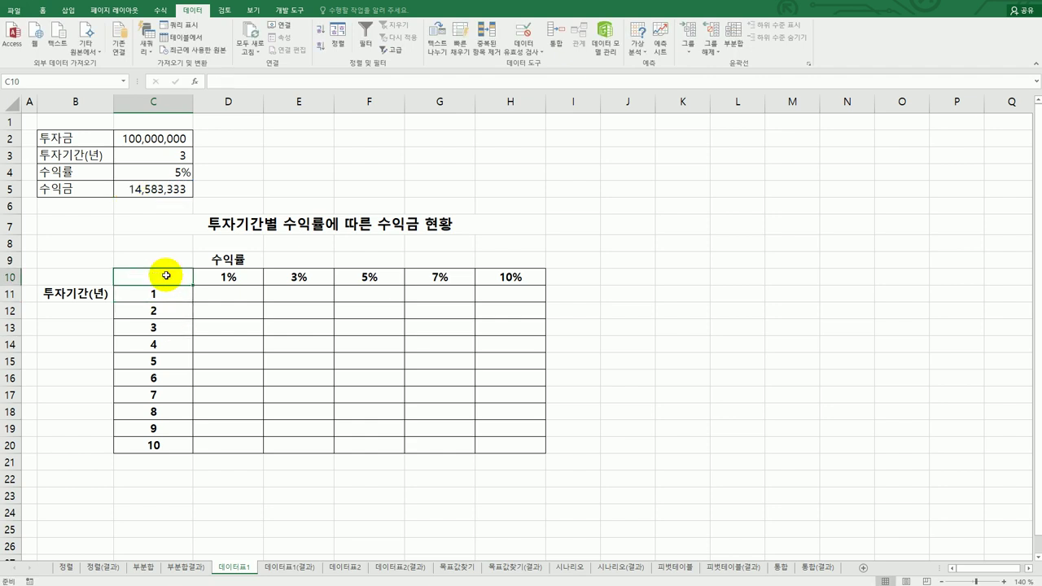
# Copy the formula text =ISPMT(C4/12,C3*12,1,C2) from the profit cell C5 into the table's corner cell C10
pyautogui.click(165, 192)
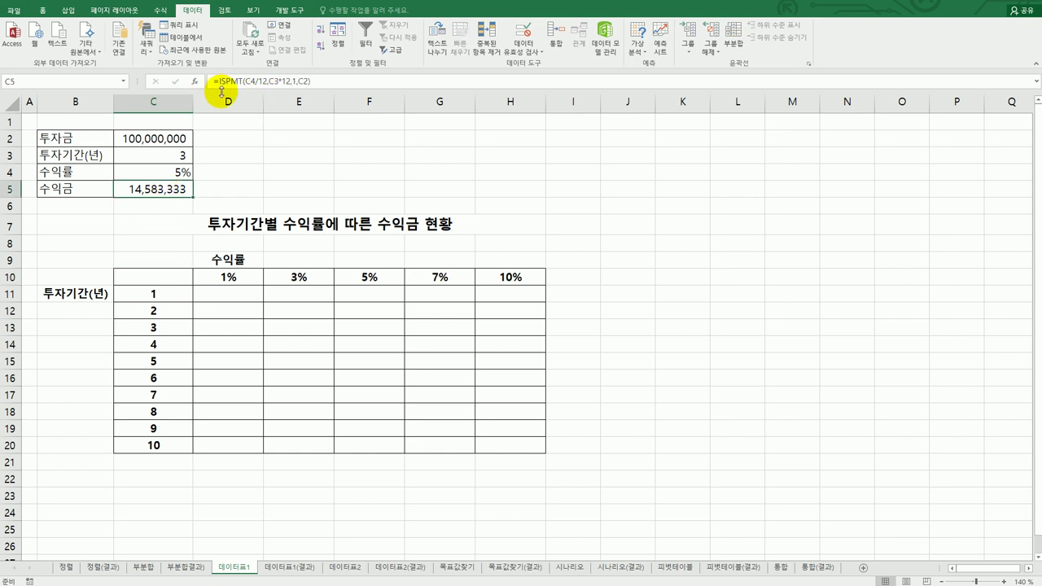
pyautogui.moveTo(211, 81); pyautogui.dragTo(366, 83)
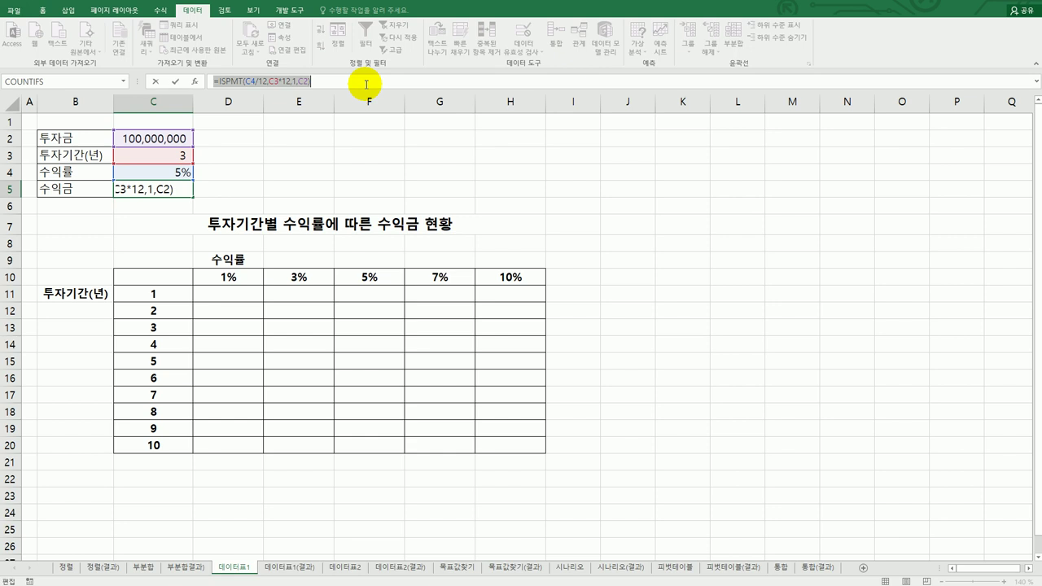
pyautogui.press('Escape')
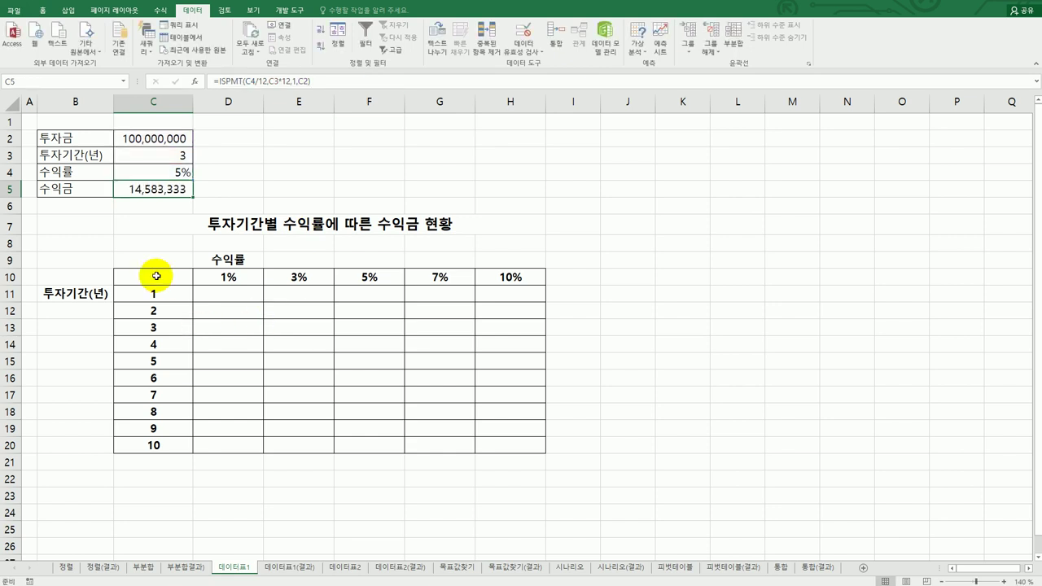
pyautogui.click(156, 275)
pyautogui.hotkey('ctrl', 'v')
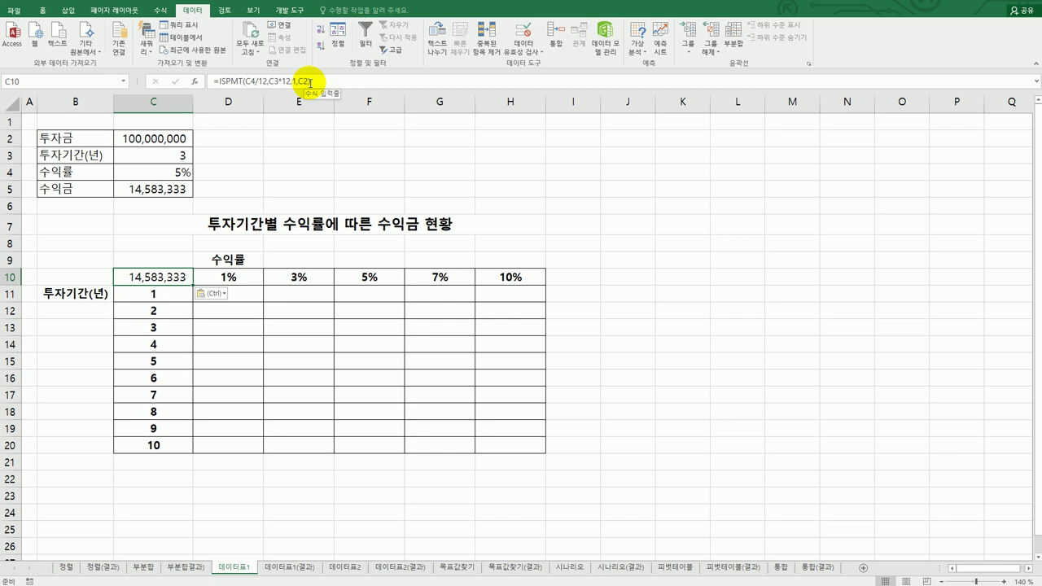
# Create a what-if data table over C10:H20 with row input cell $C$4 and column input cell $C$3
pyautogui.moveTo(179, 275); pyautogui.dragTo(492, 441)
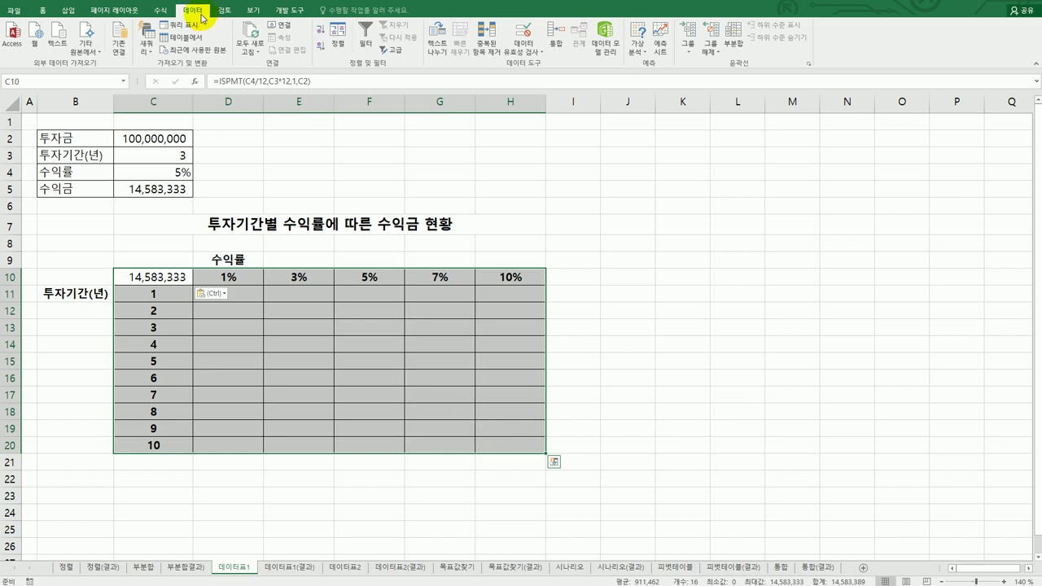
pyautogui.click(639, 56)
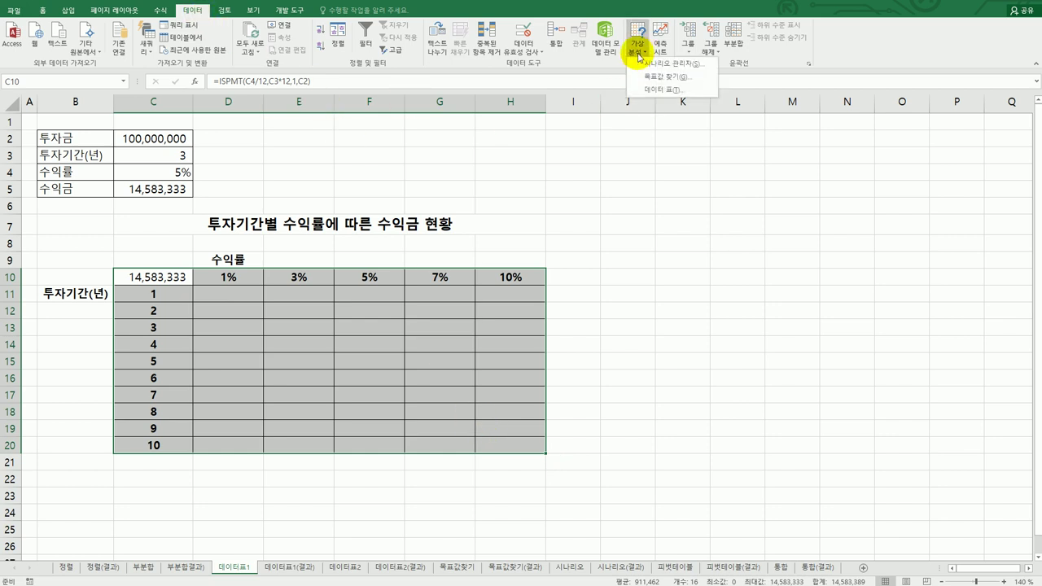
pyautogui.click(660, 91)
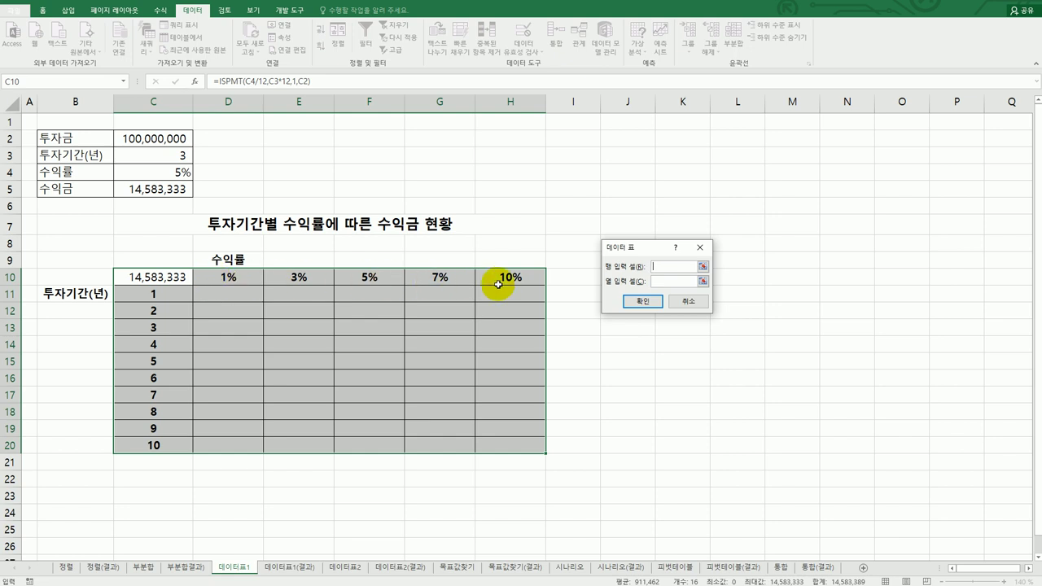
pyautogui.click(158, 171)
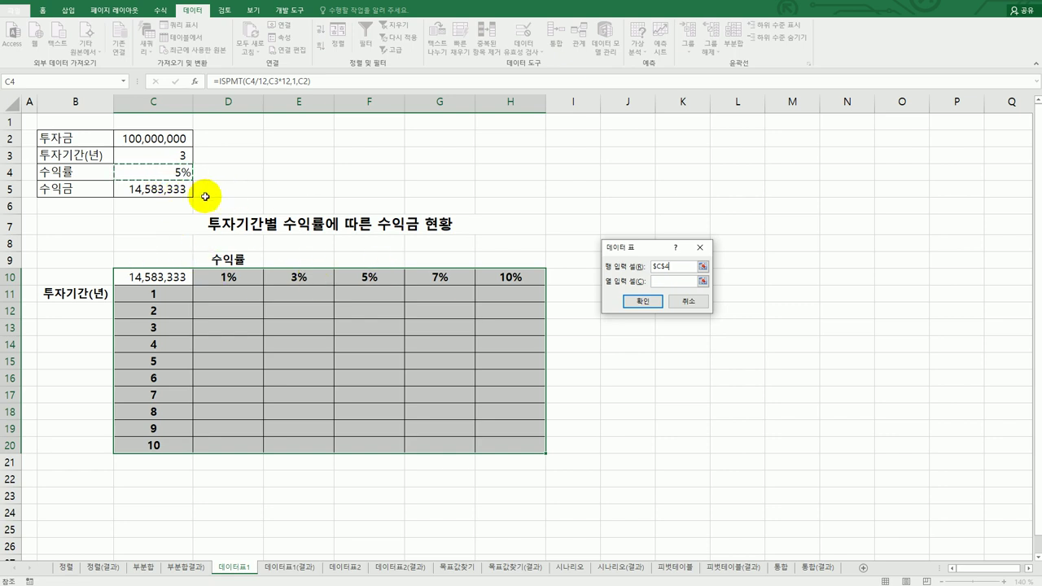
pyautogui.click(669, 283)
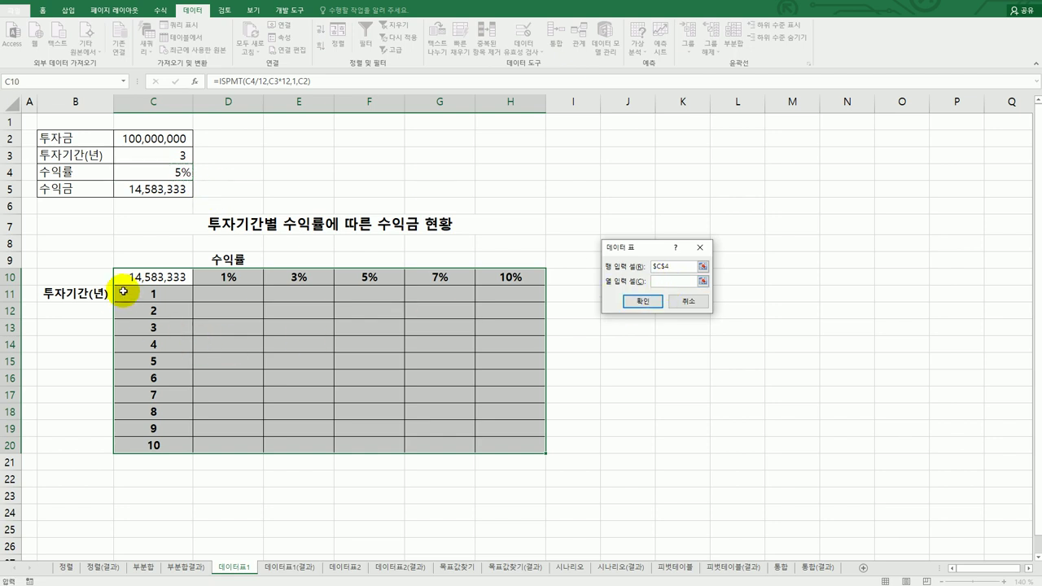
pyautogui.click(149, 156)
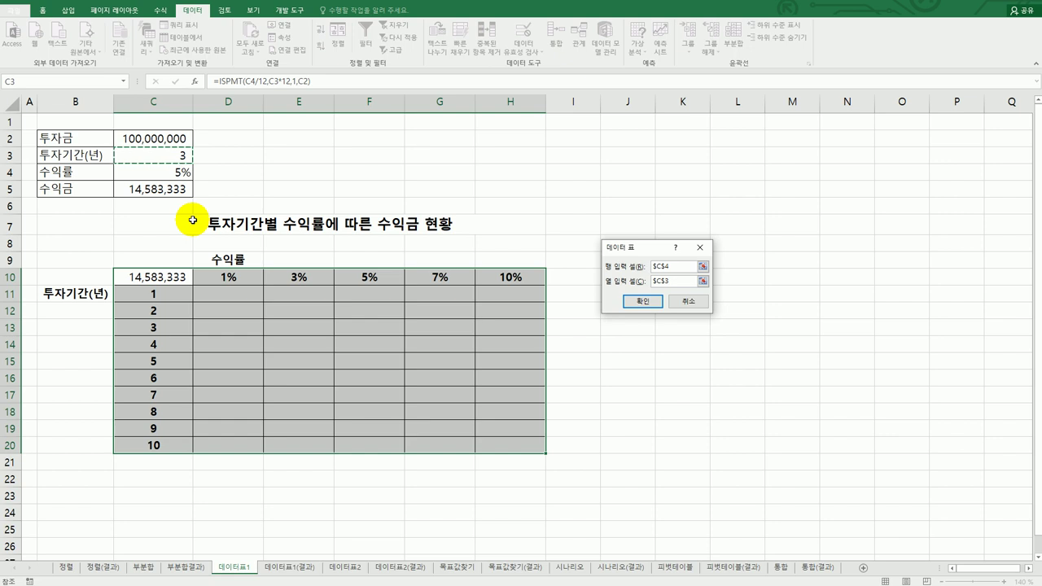
pyautogui.click(633, 301)
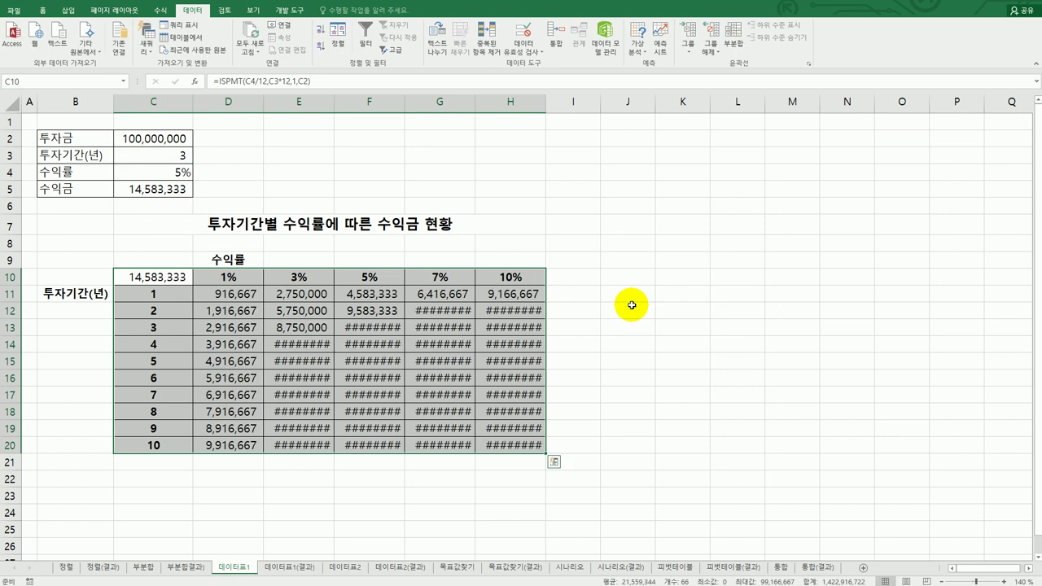
# Autofit the widths of columns E to H so the profit amounts fit
pyautogui.moveTo(324, 102); pyautogui.dragTo(505, 104)
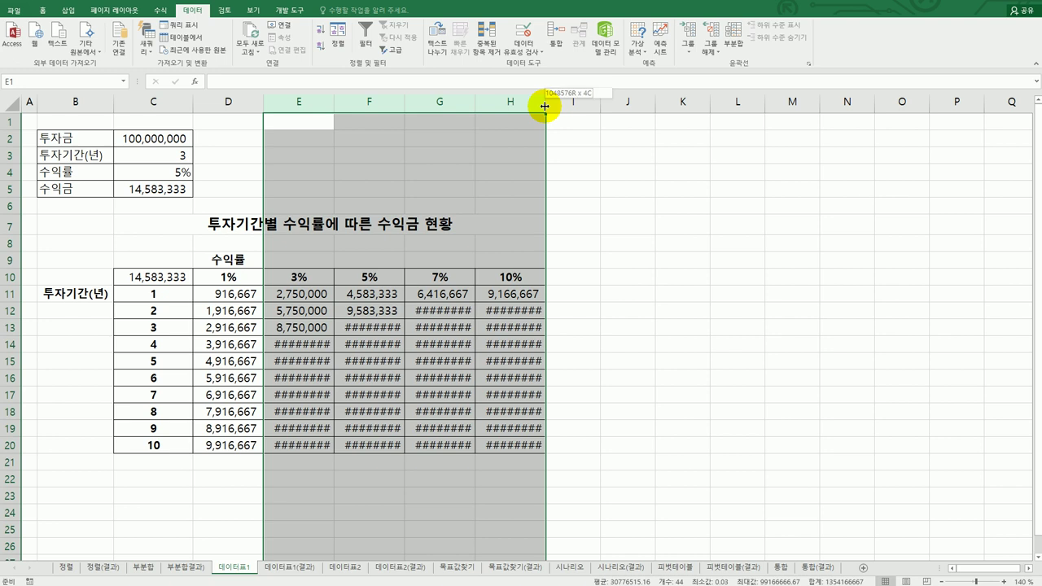
pyautogui.doubleClick(544, 106)
pyautogui.click(657, 364)
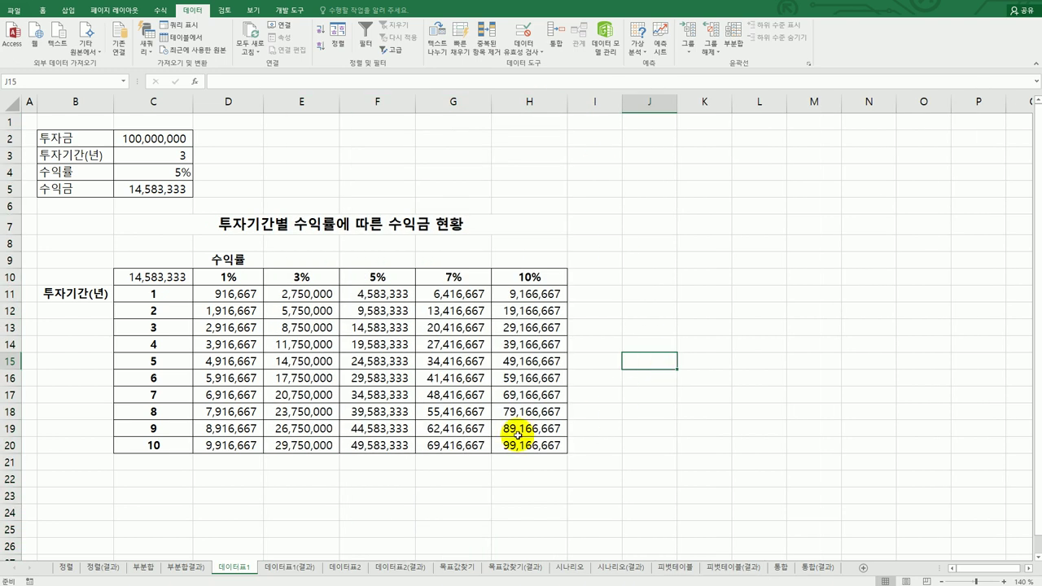
# Compare the completed table in the 데이터표1 sheet with the one in the 데이터표1(결과) sheet
pyautogui.click(303, 570)
pyautogui.click(235, 568)
pyautogui.click(293, 568)
pyautogui.click(236, 568)
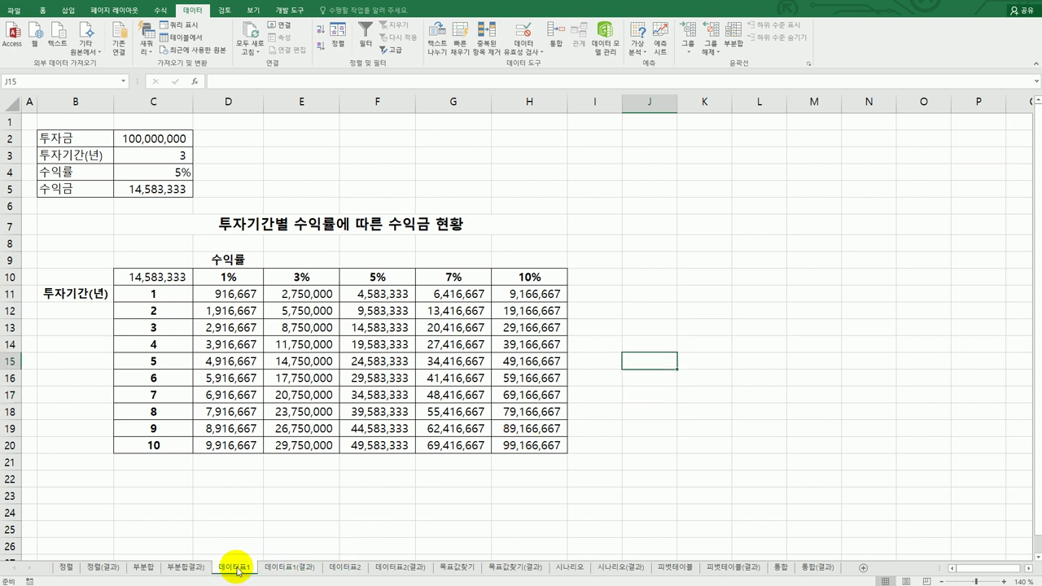
# Switch to the 데이터표2 sheet and review the interest rates in F6:F12 and the monthly repayment cells in G6:G12
pyautogui.click(339, 568)
pyautogui.click(516, 394)
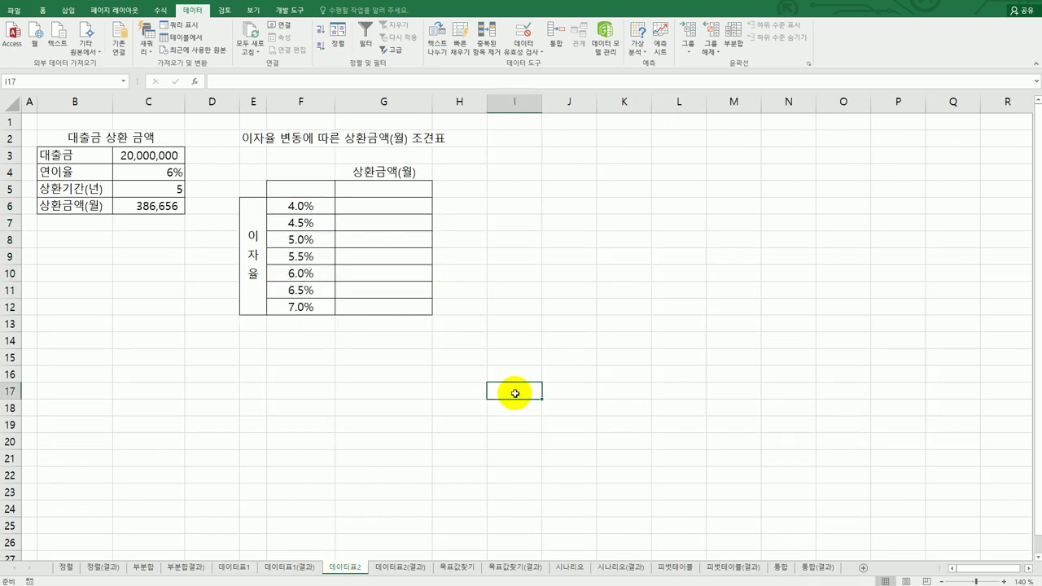
pyautogui.moveTo(318, 207); pyautogui.dragTo(316, 305)
pyautogui.click(377, 187)
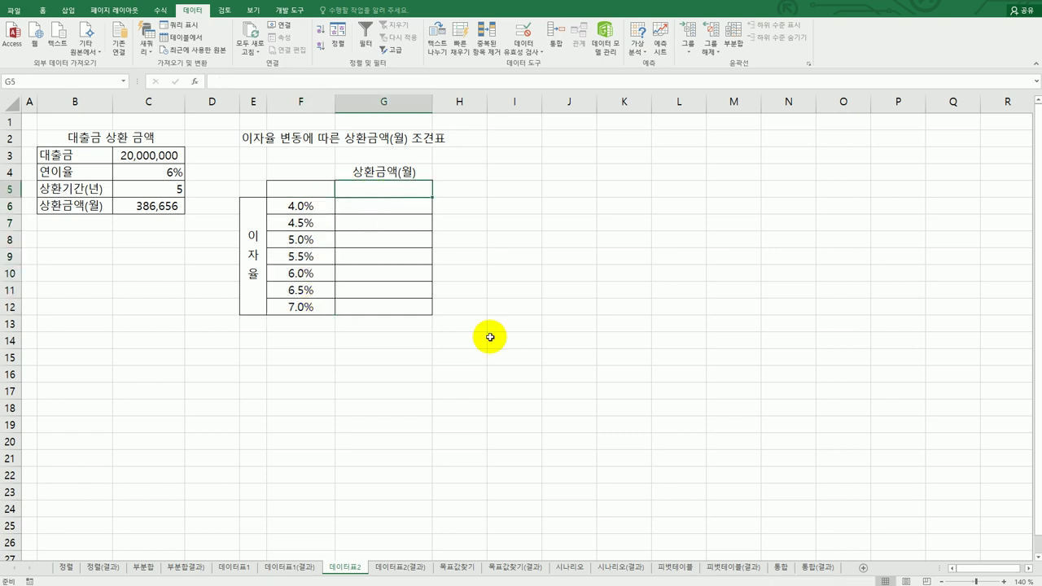
pyautogui.moveTo(408, 208); pyautogui.dragTo(395, 309)
pyautogui.moveTo(309, 205); pyautogui.dragTo(314, 313)
# Try linking the table's header cell G5 to the monthly repayment with =C6, and clear the cell
pyautogui.click(381, 186)
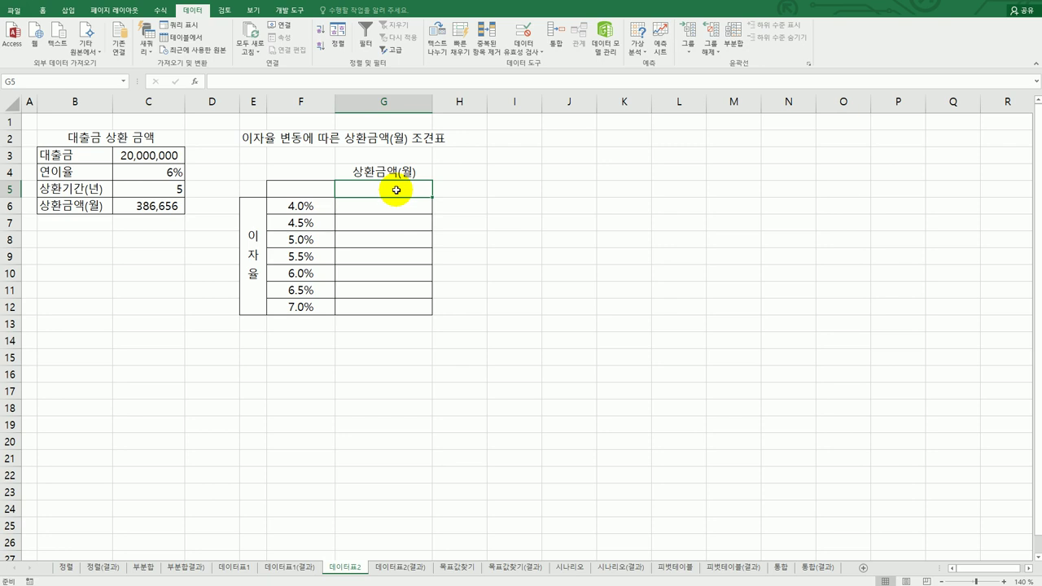
pyautogui.write('=')
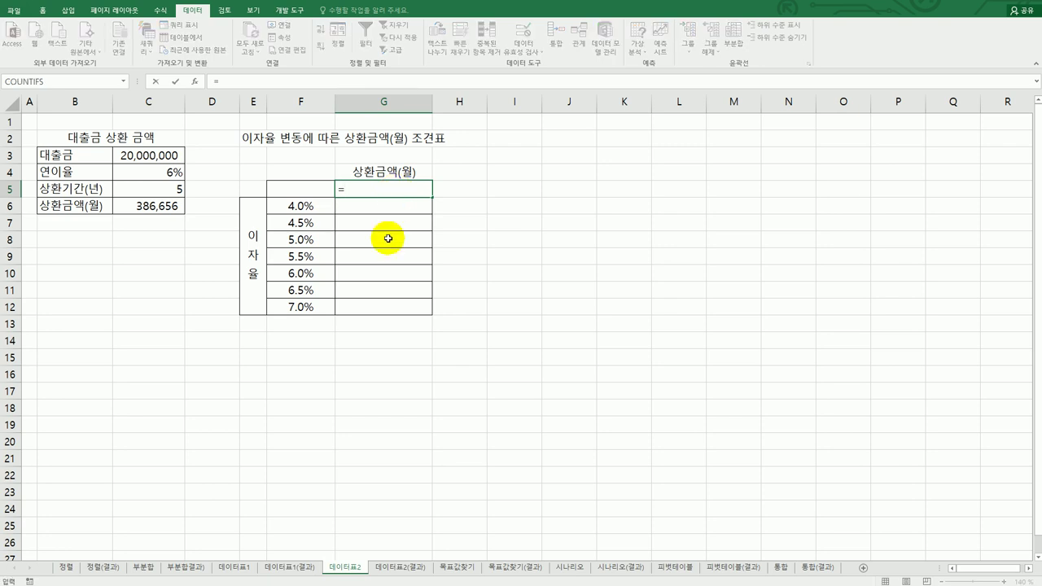
pyautogui.click(168, 208)
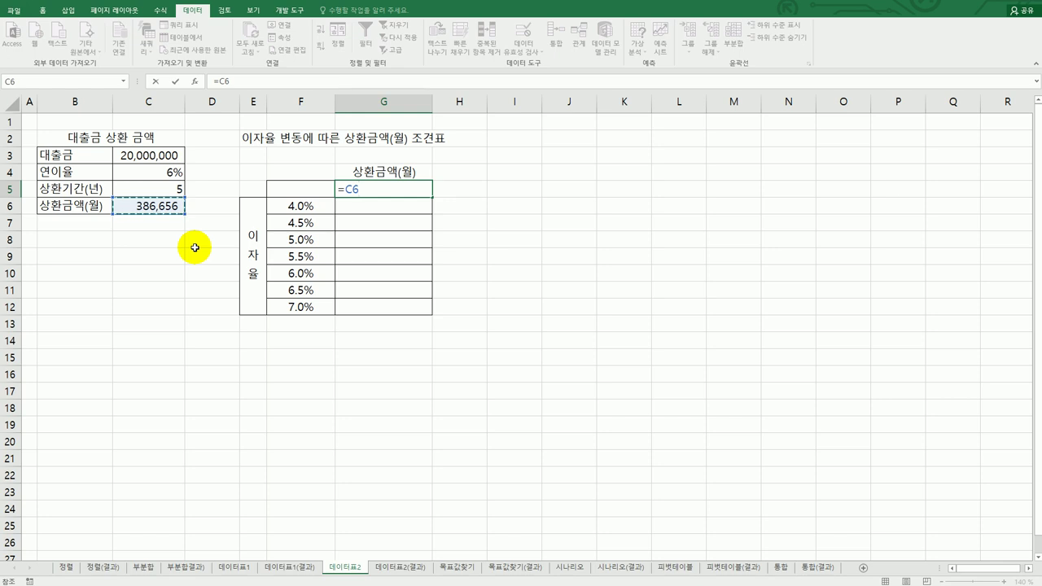
pyautogui.press('Return')
pyautogui.click(419, 188)
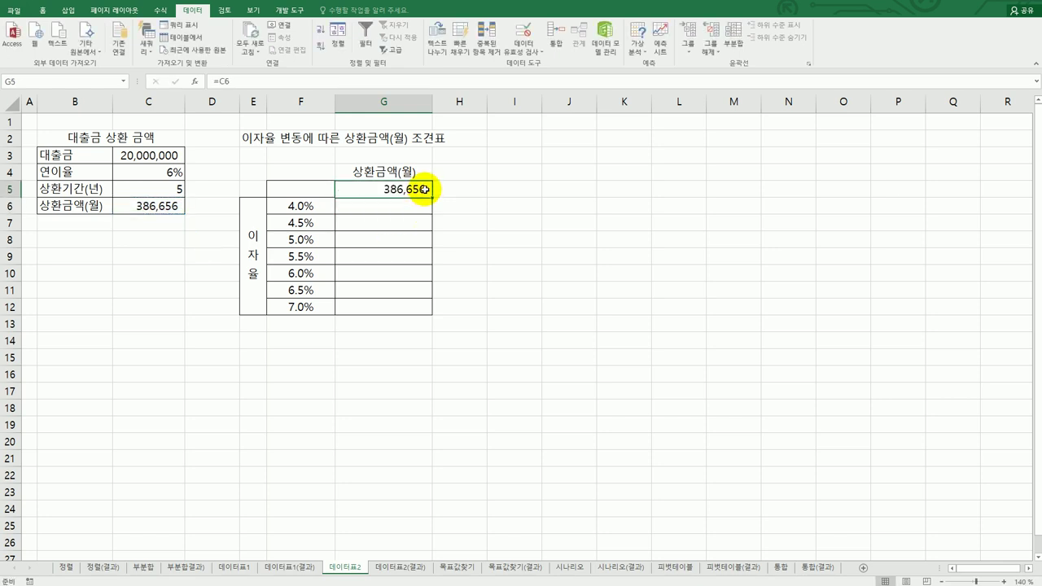
# Copy the formula text =PMT($C$4/12,$C$5 *12,-$C$3) from C6 into the table's header cell G5
pyautogui.click(163, 206)
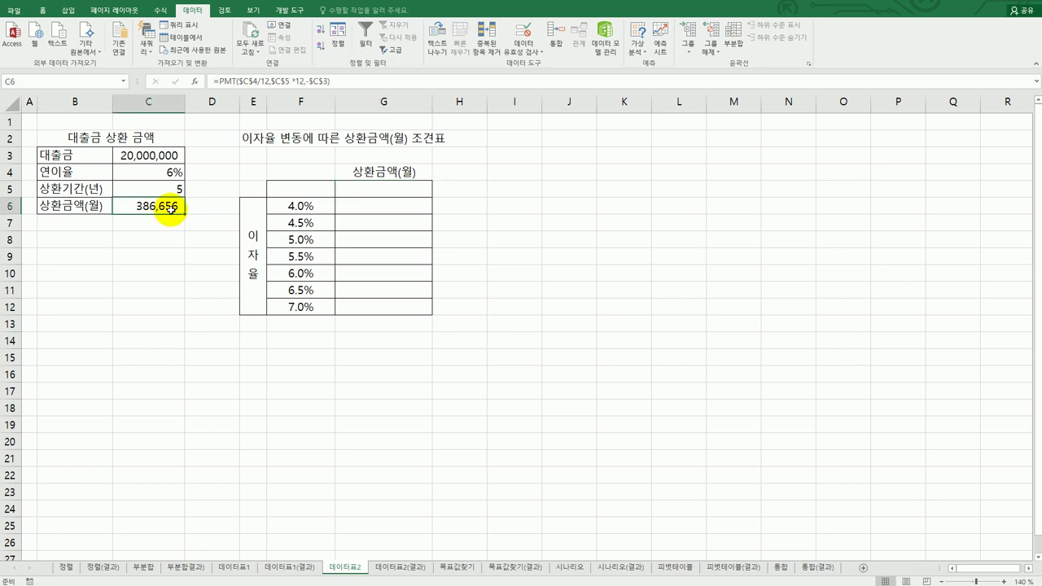
pyautogui.moveTo(212, 82); pyautogui.dragTo(382, 83)
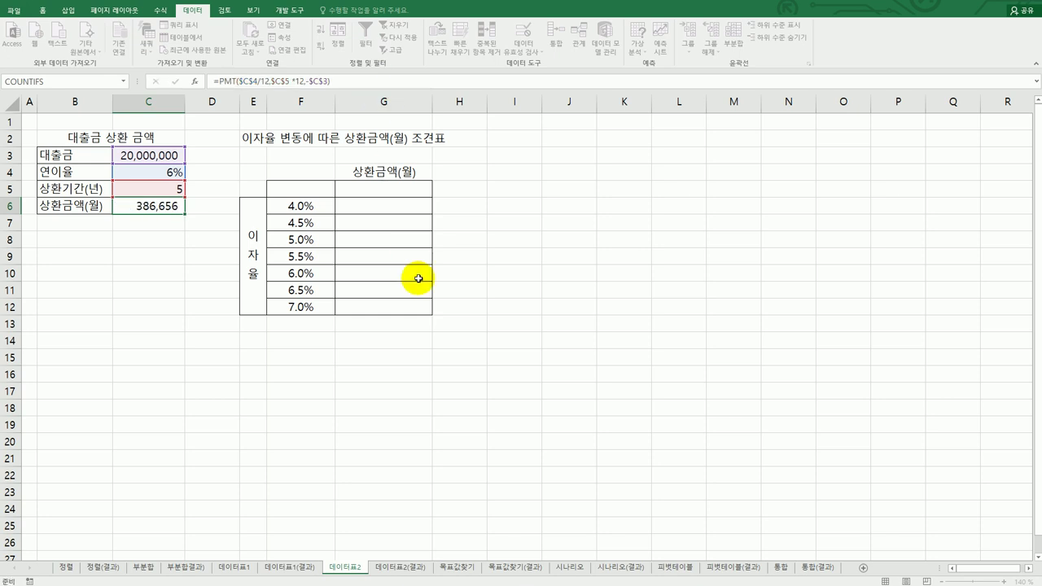
pyautogui.press('Escape')
pyautogui.click(407, 188)
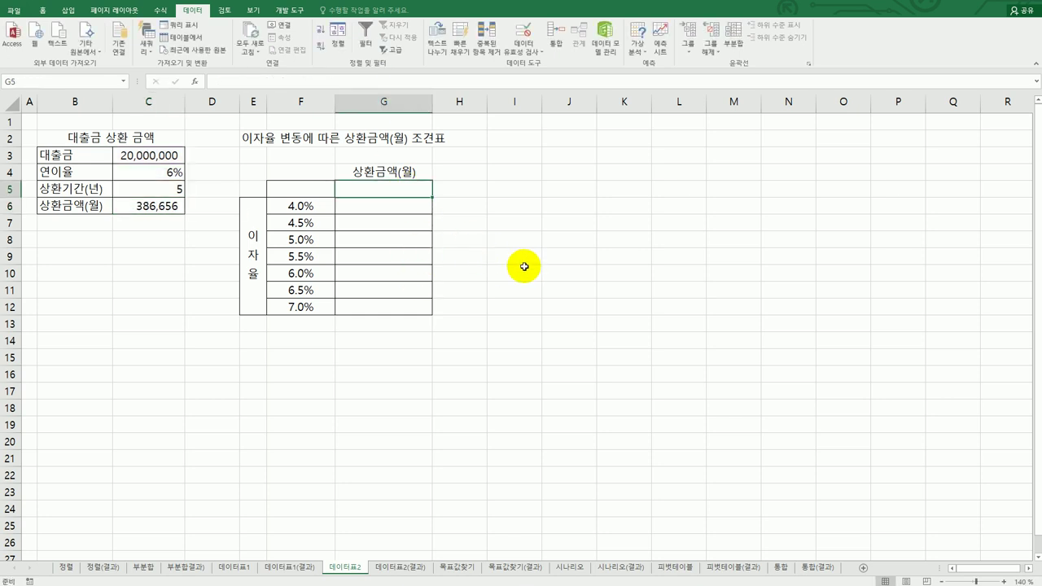
pyautogui.hotkey('ctrl', 'v')
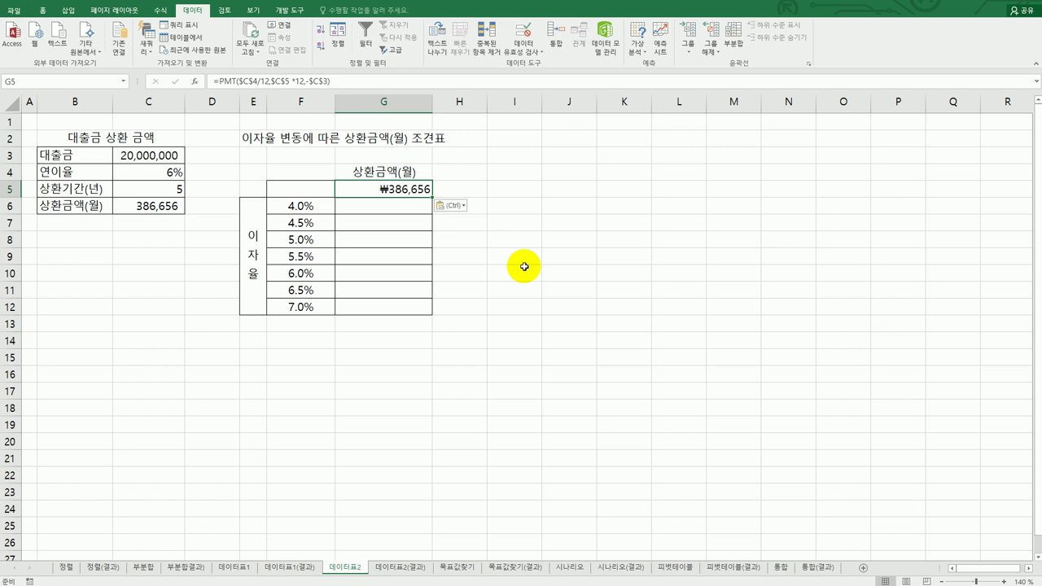
# Create a what-if data table over F5:G12 with the annual interest rate cell $C$4 as the column input cell
pyautogui.moveTo(317, 188); pyautogui.dragTo(395, 310)
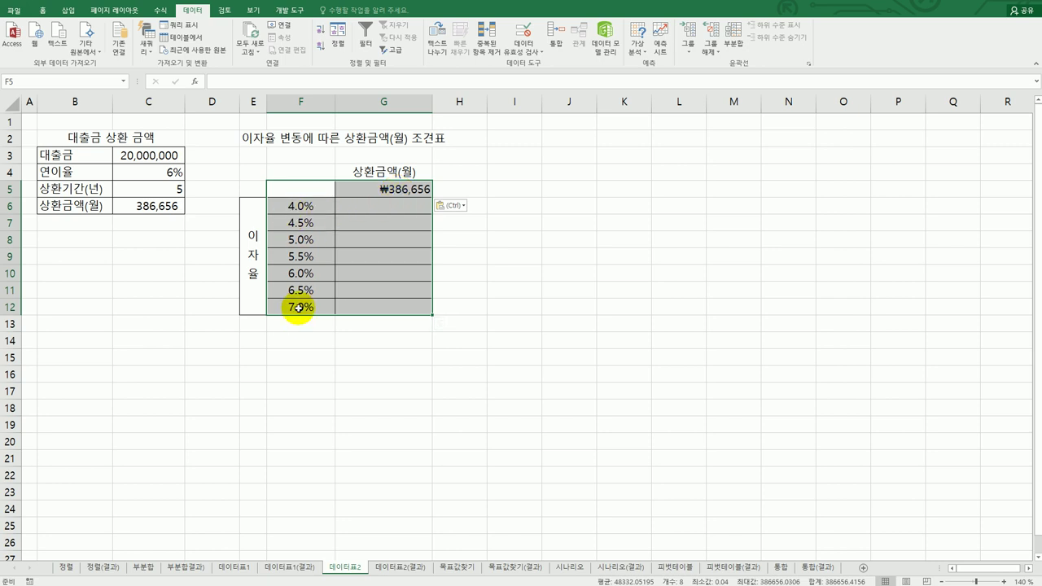
pyautogui.click(636, 54)
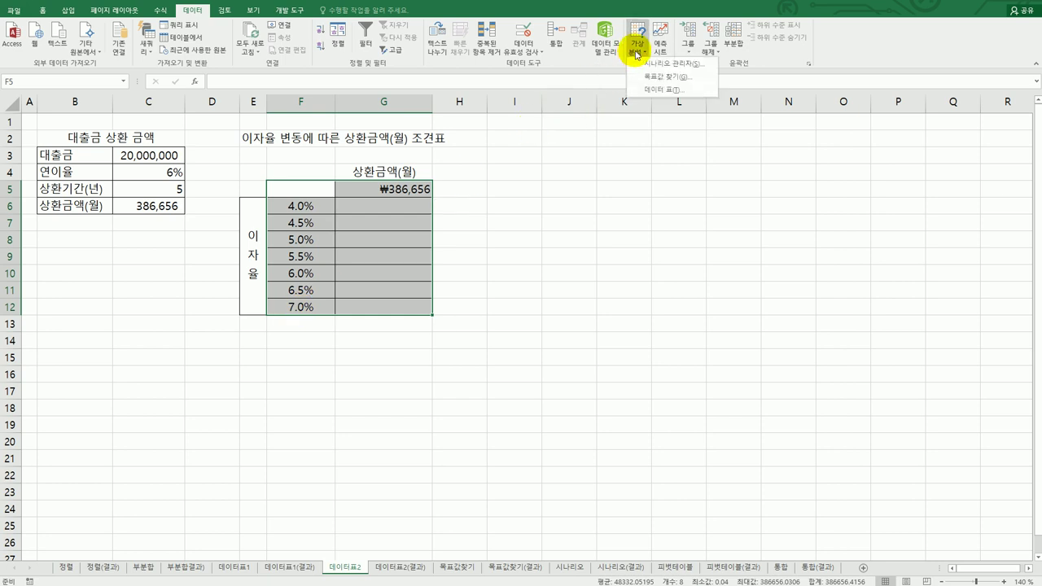
pyautogui.click(642, 88)
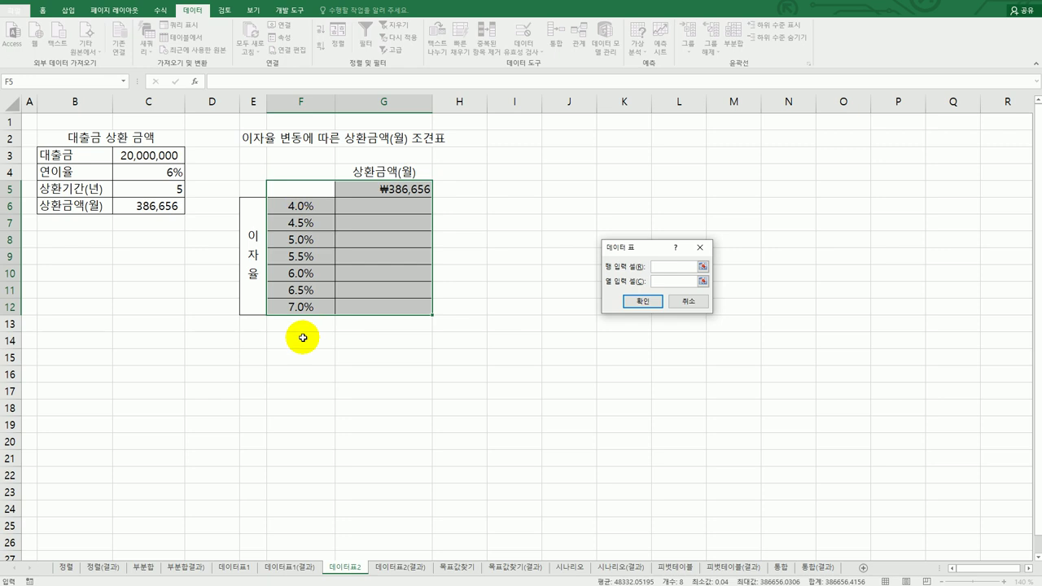
pyautogui.click(666, 281)
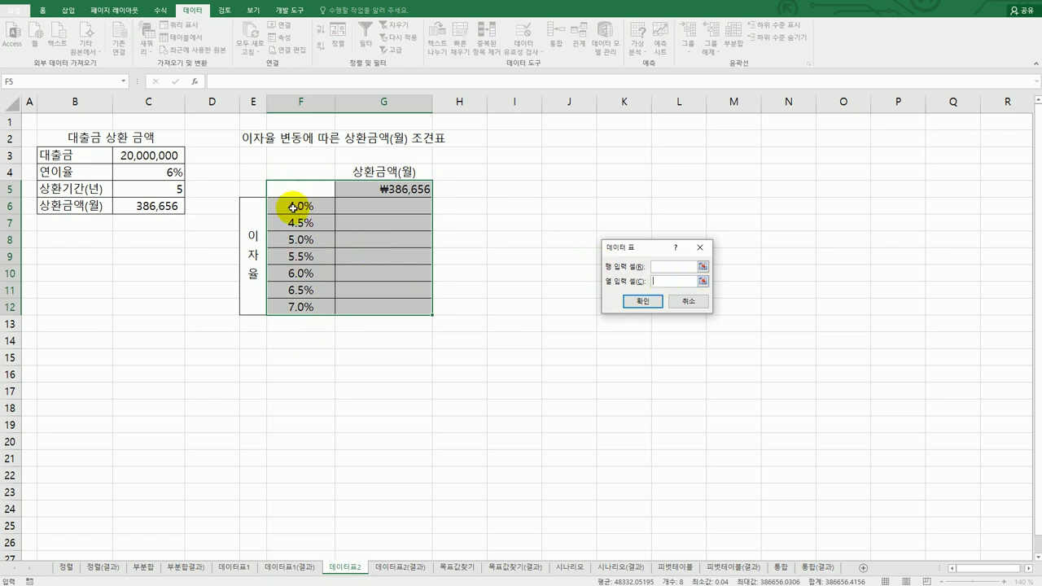
pyautogui.click(167, 175)
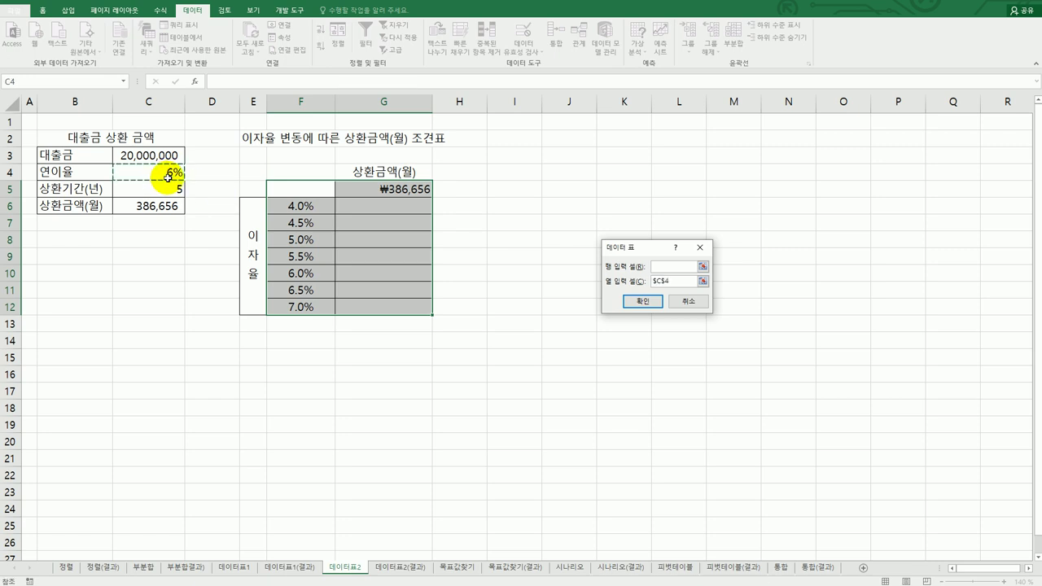
pyautogui.click(638, 301)
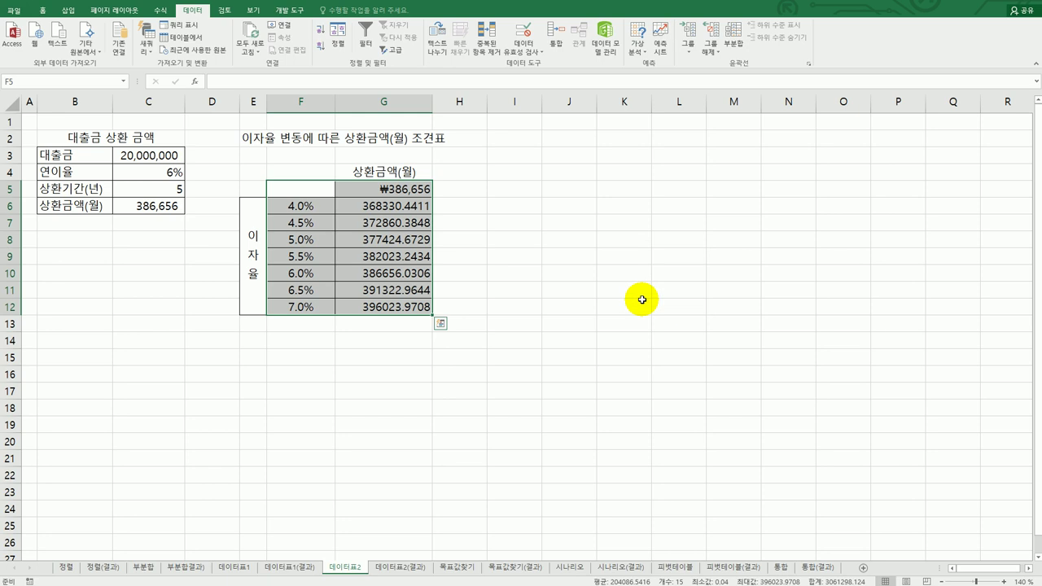
# Compare the completed repayment table in the 데이터표2 sheet with the one in the 데이터표2(결과) sheet
pyautogui.click(417, 568)
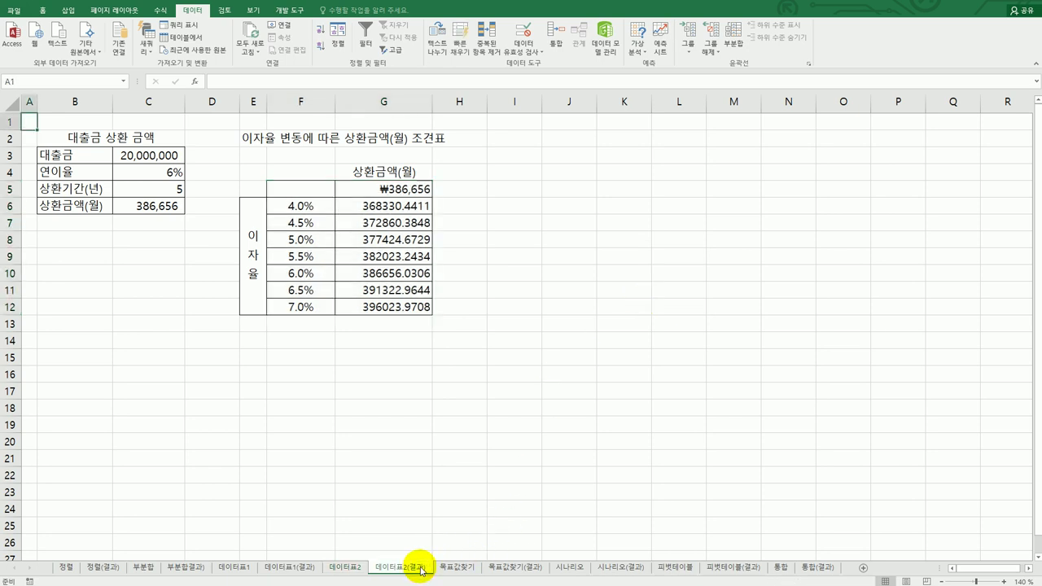
pyautogui.click(346, 567)
pyautogui.click(524, 472)
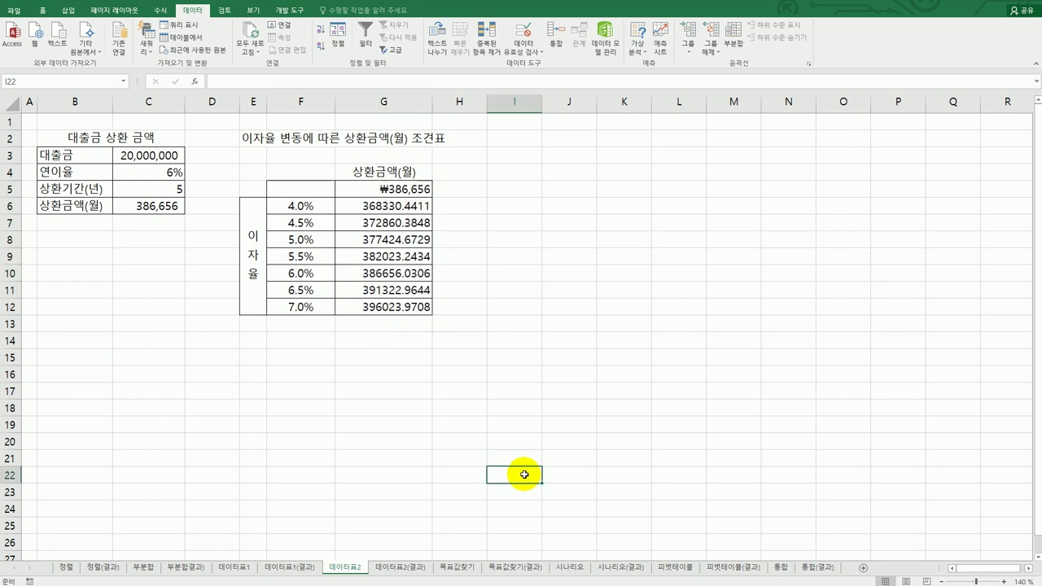